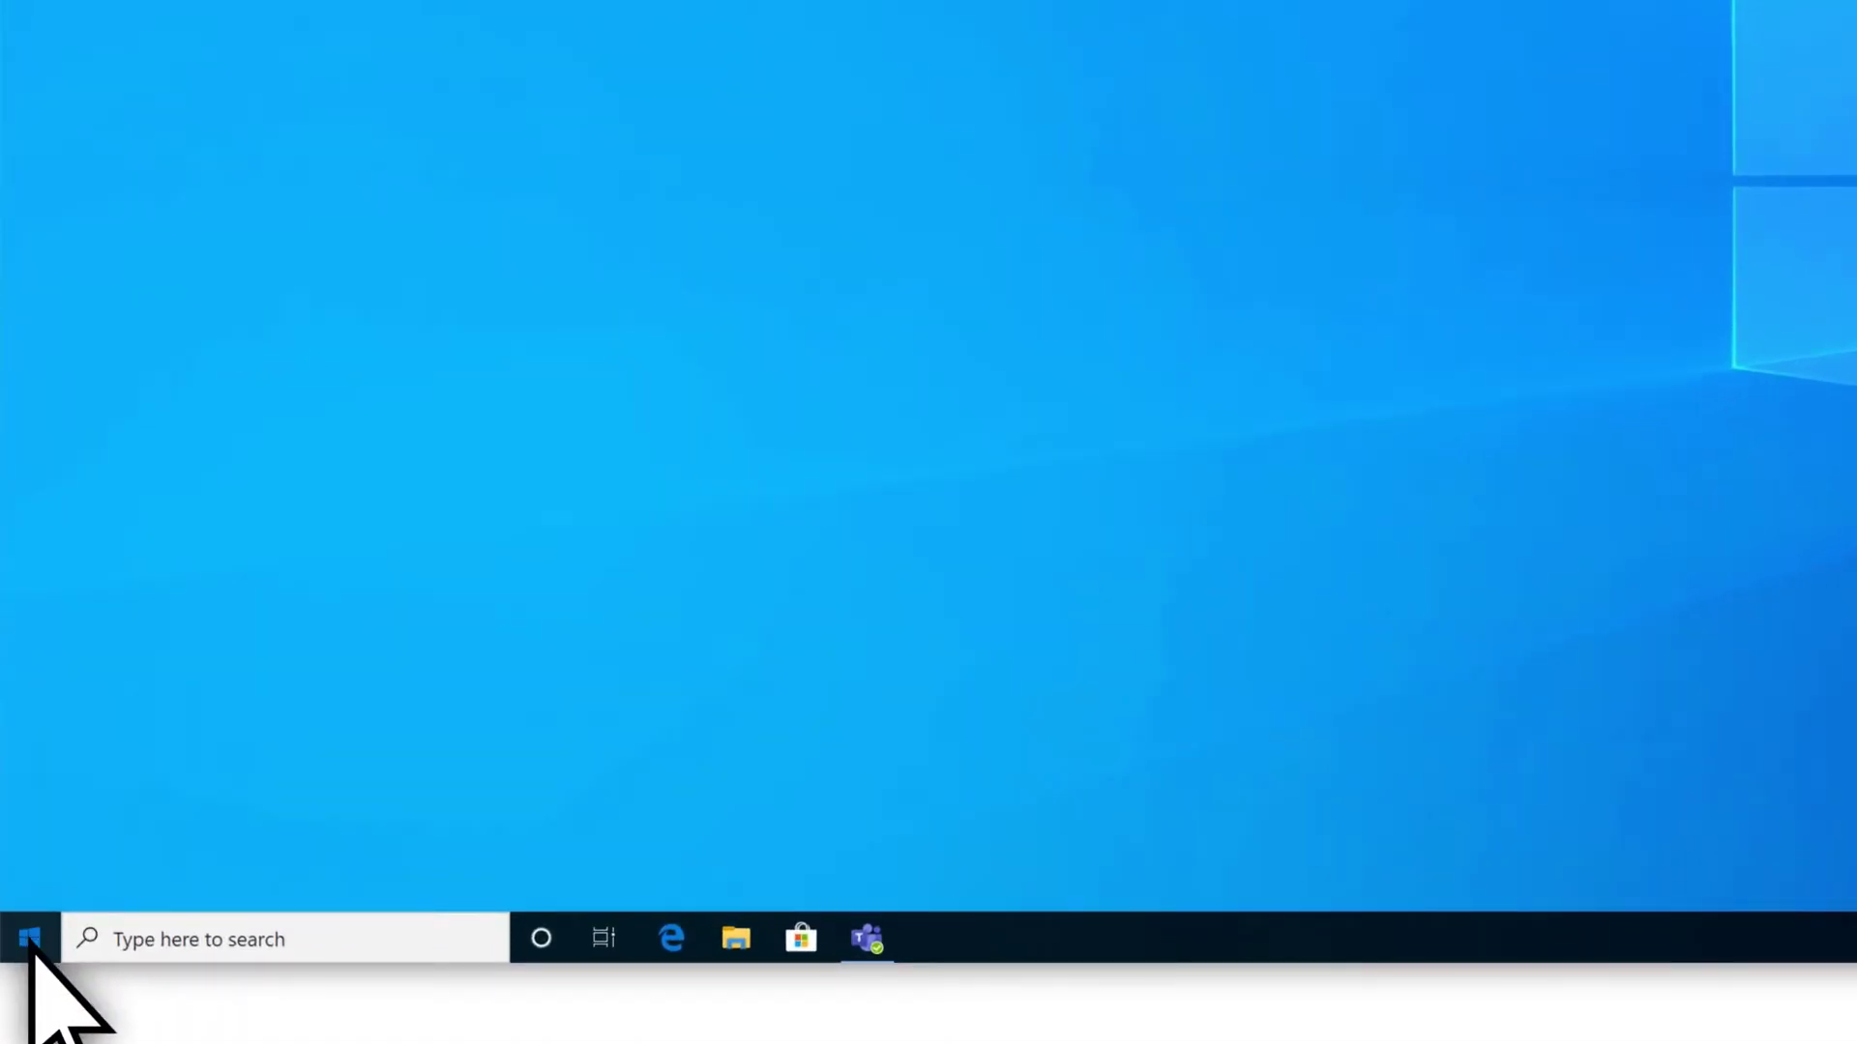
Launch Outlook from the Start menu and connect the Office 365 work email account
left_click(22, 1015)
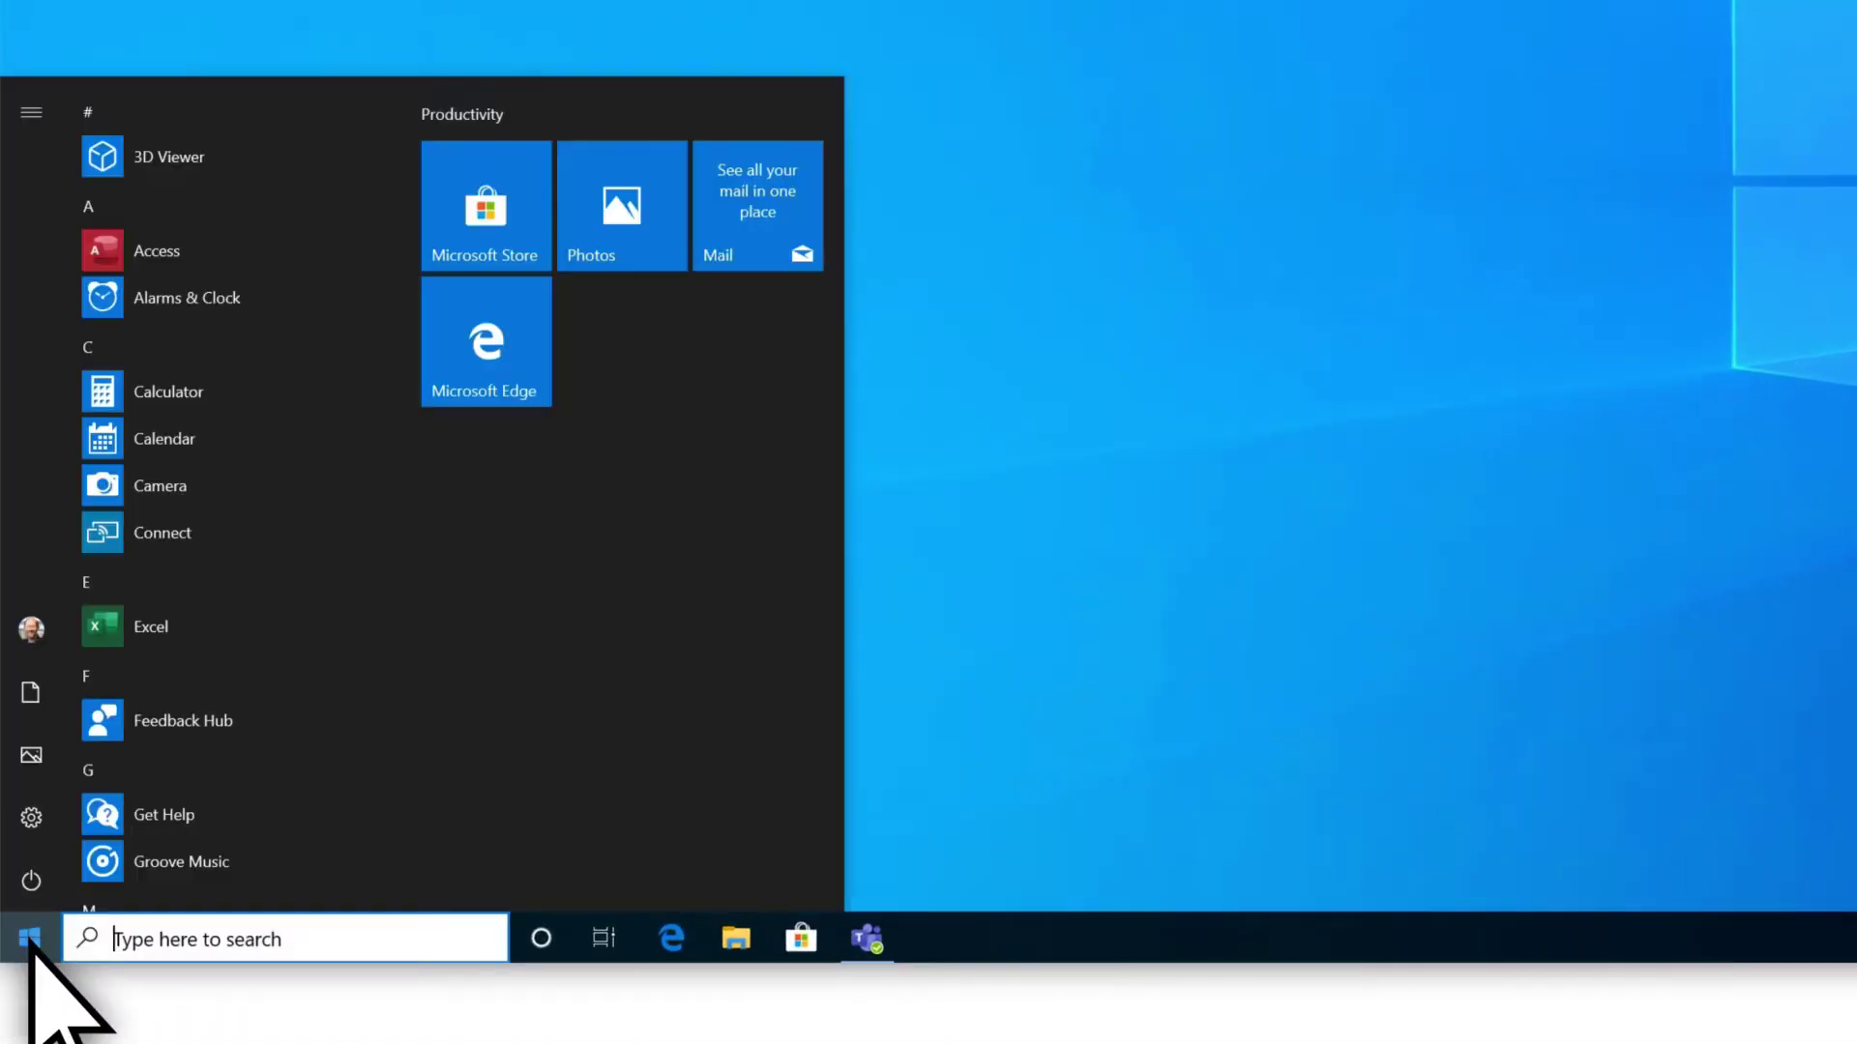
type("utlook")
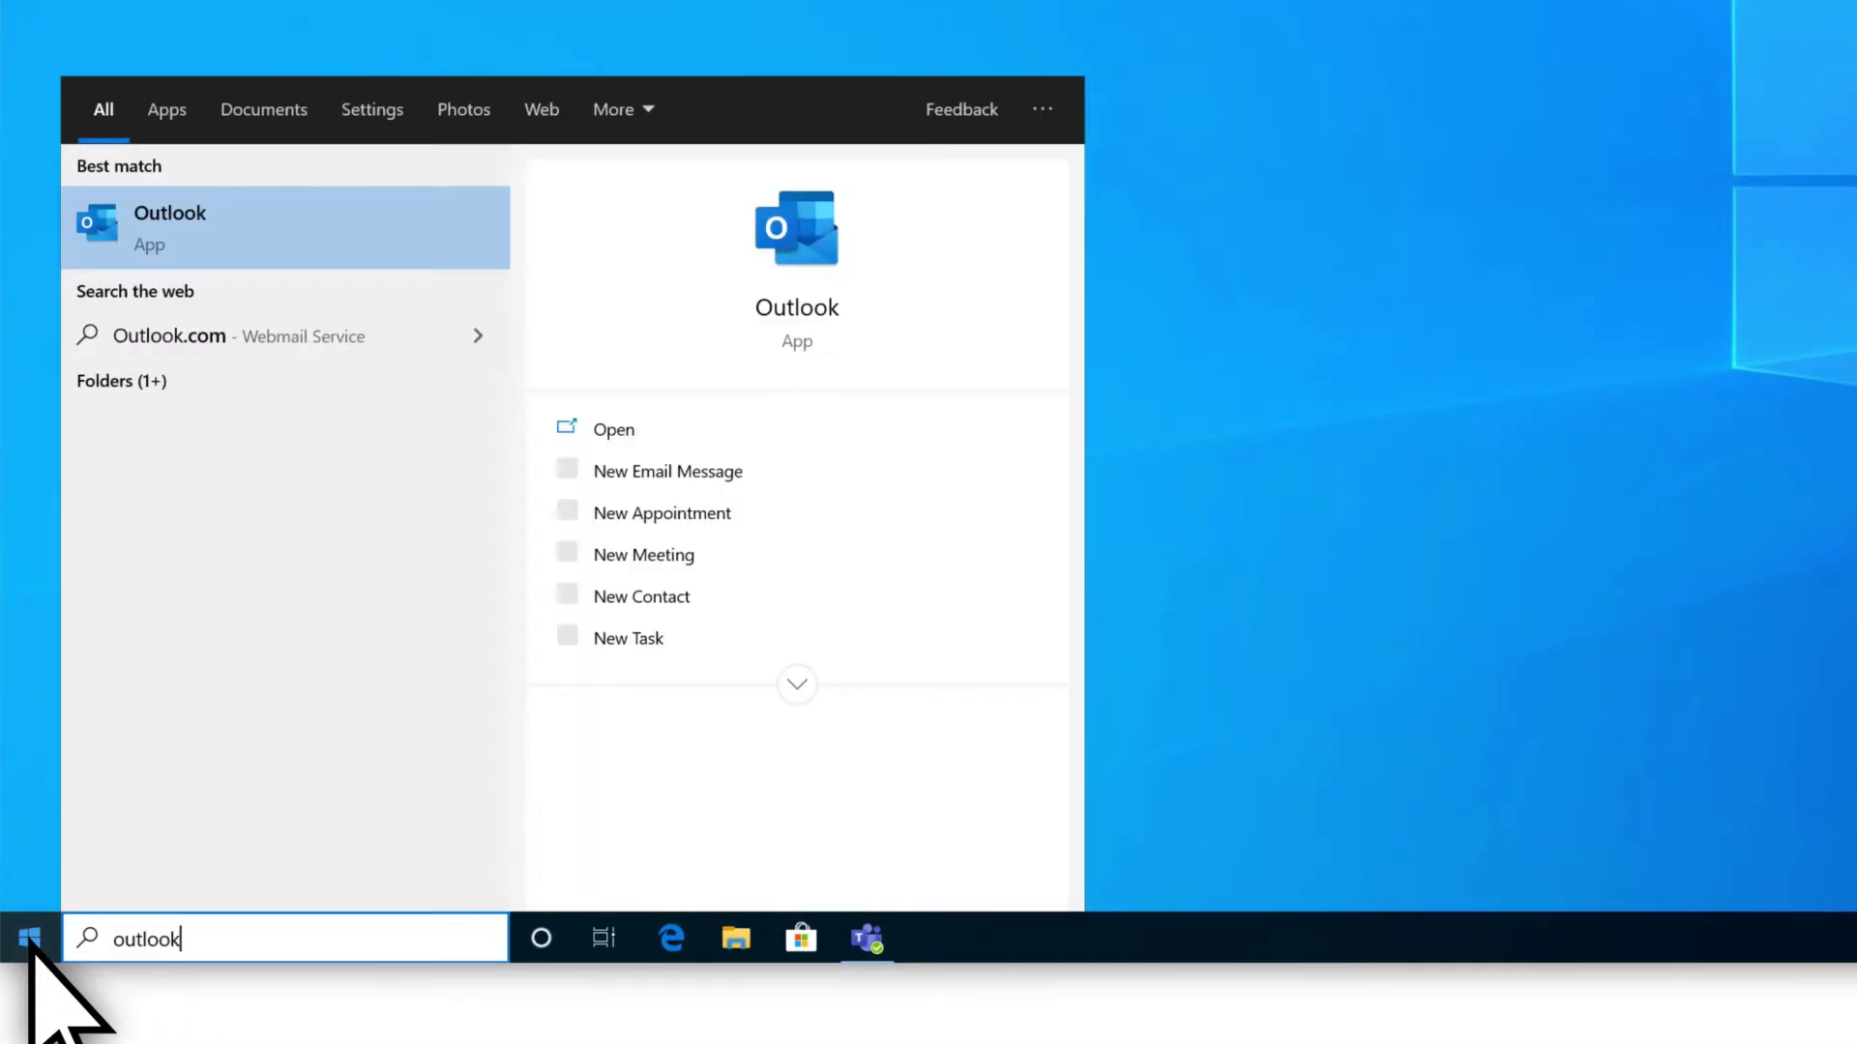
left_click(306, 247)
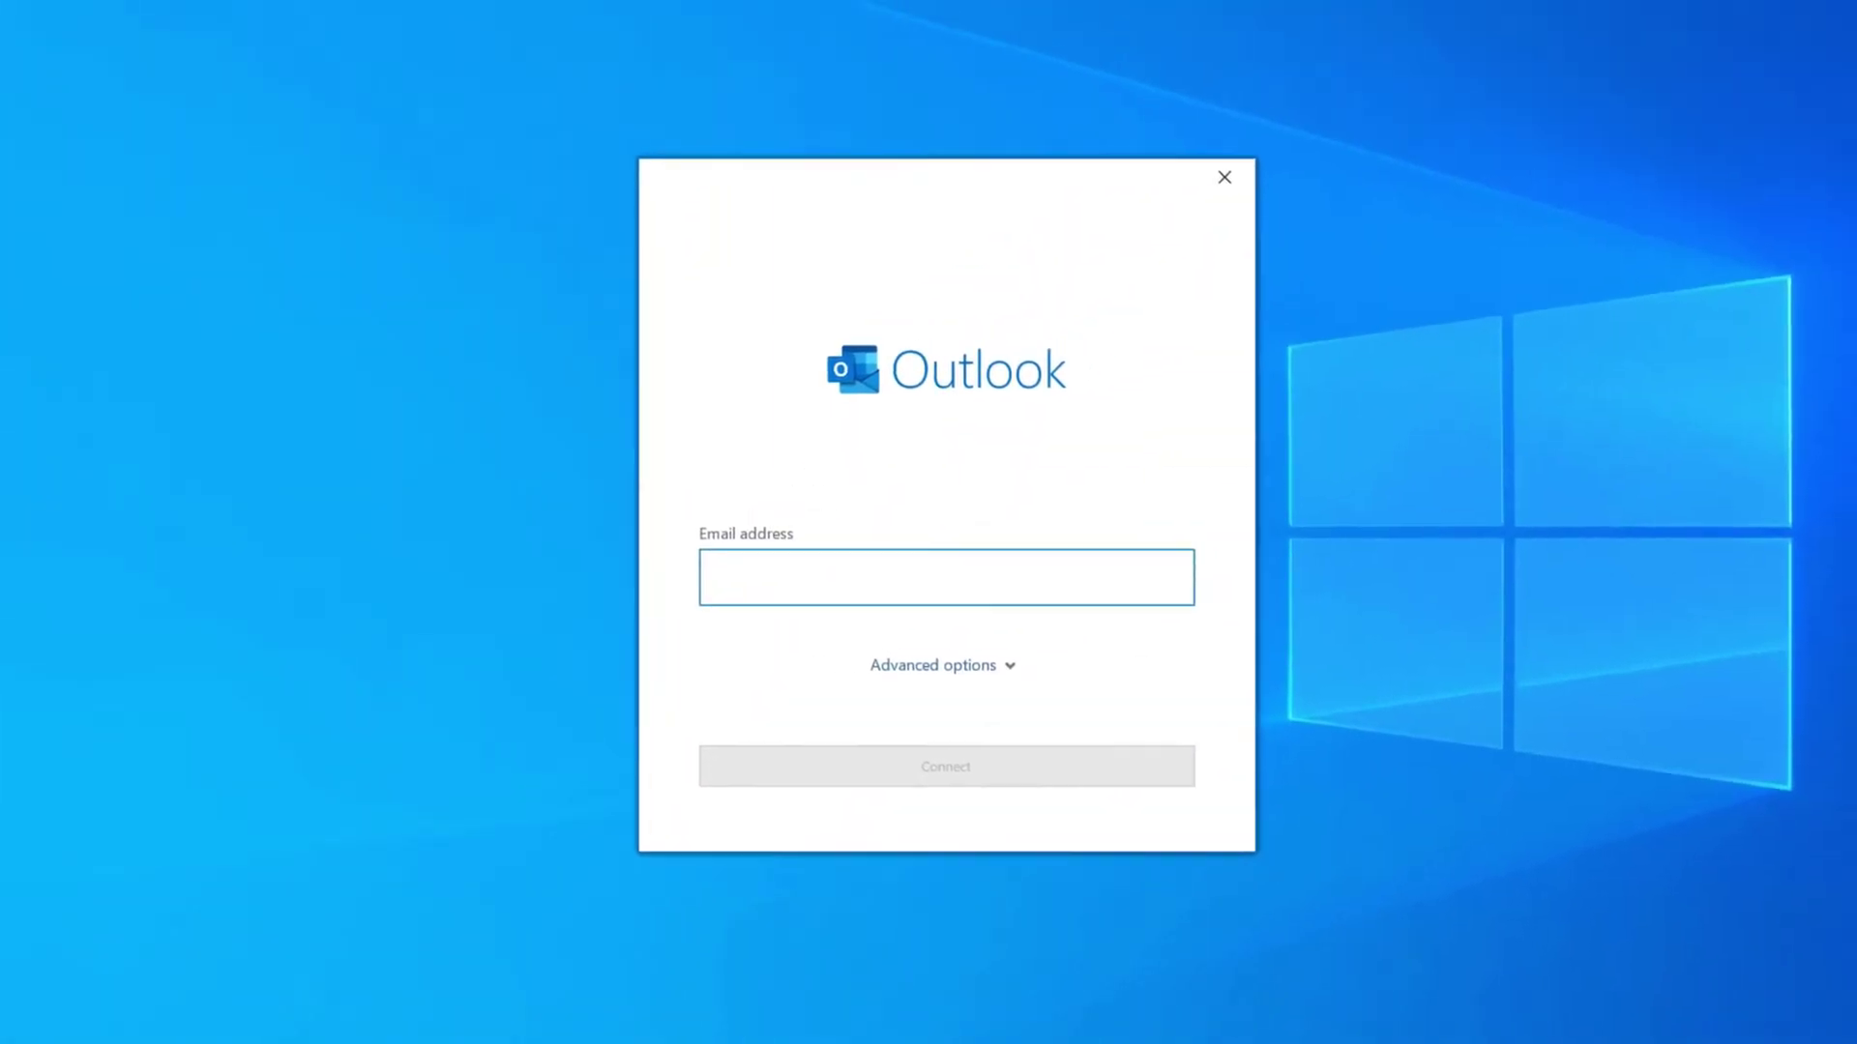
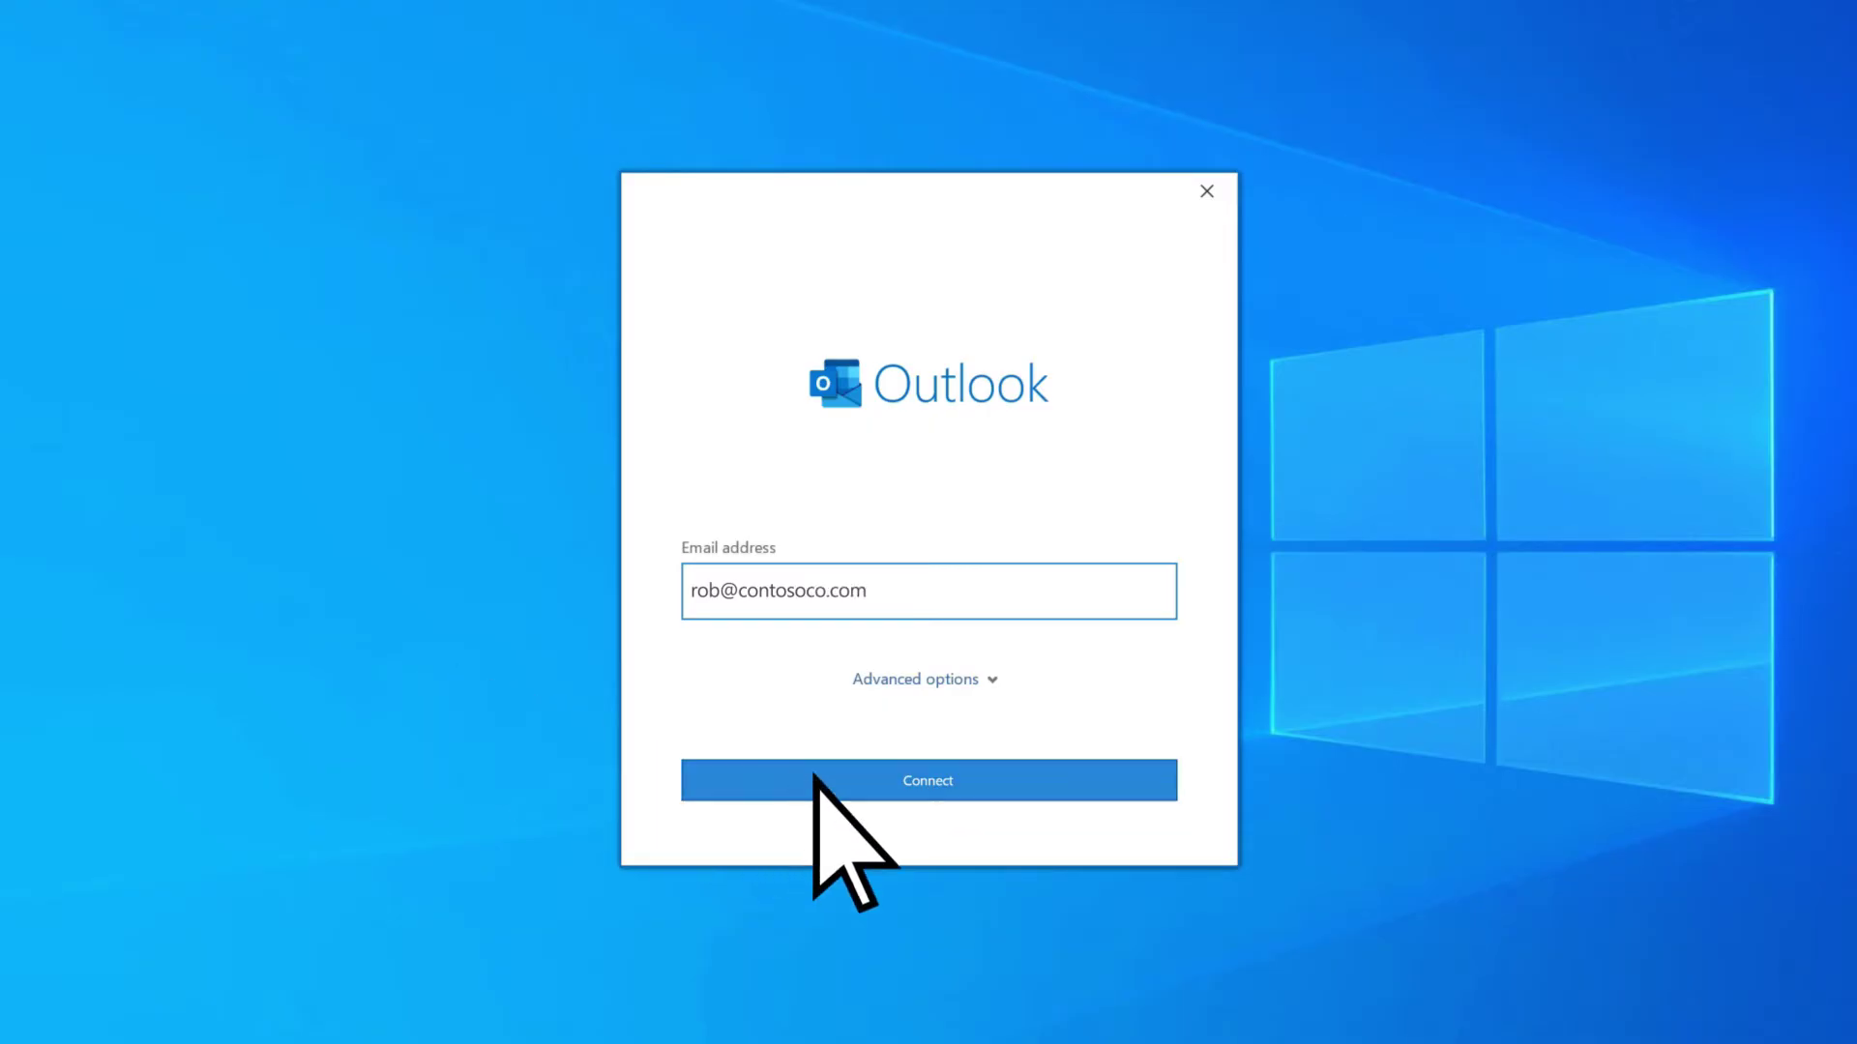
left_click(868, 784)
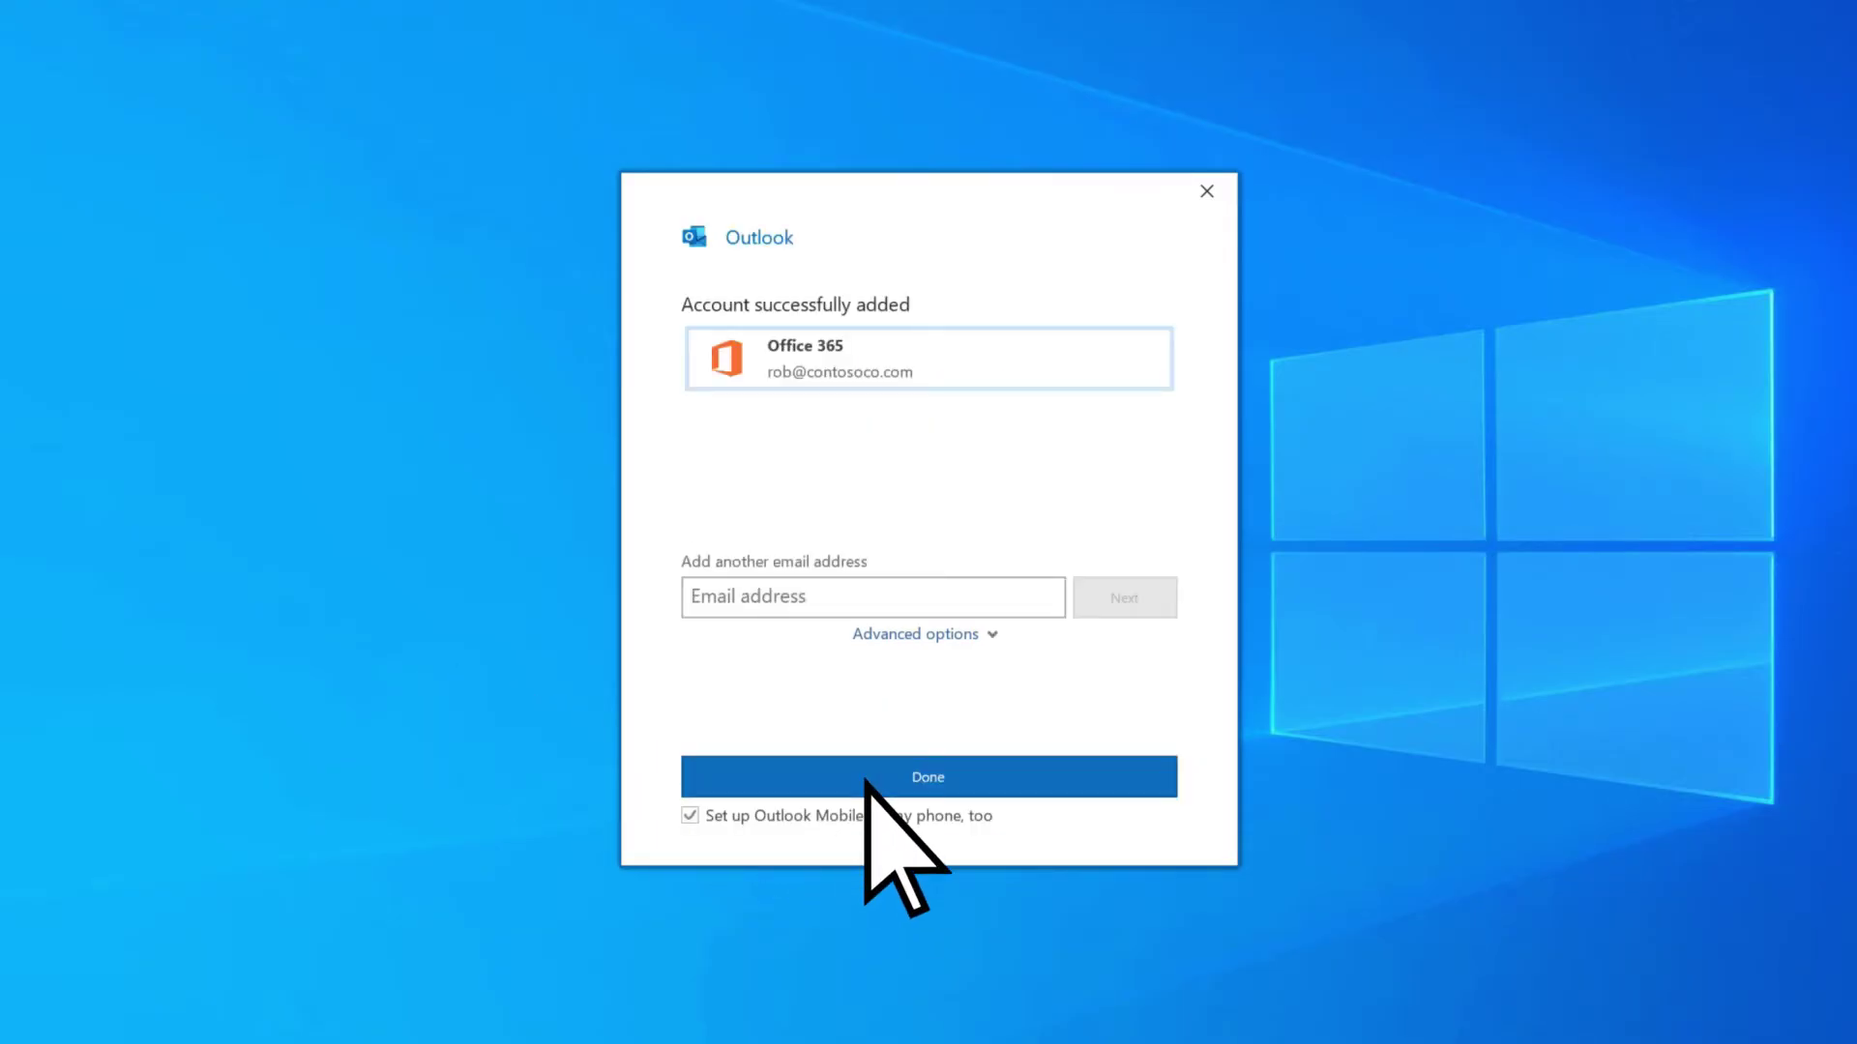
Enter the personal Outlook.com address as a second account and continue
left_click(869, 606)
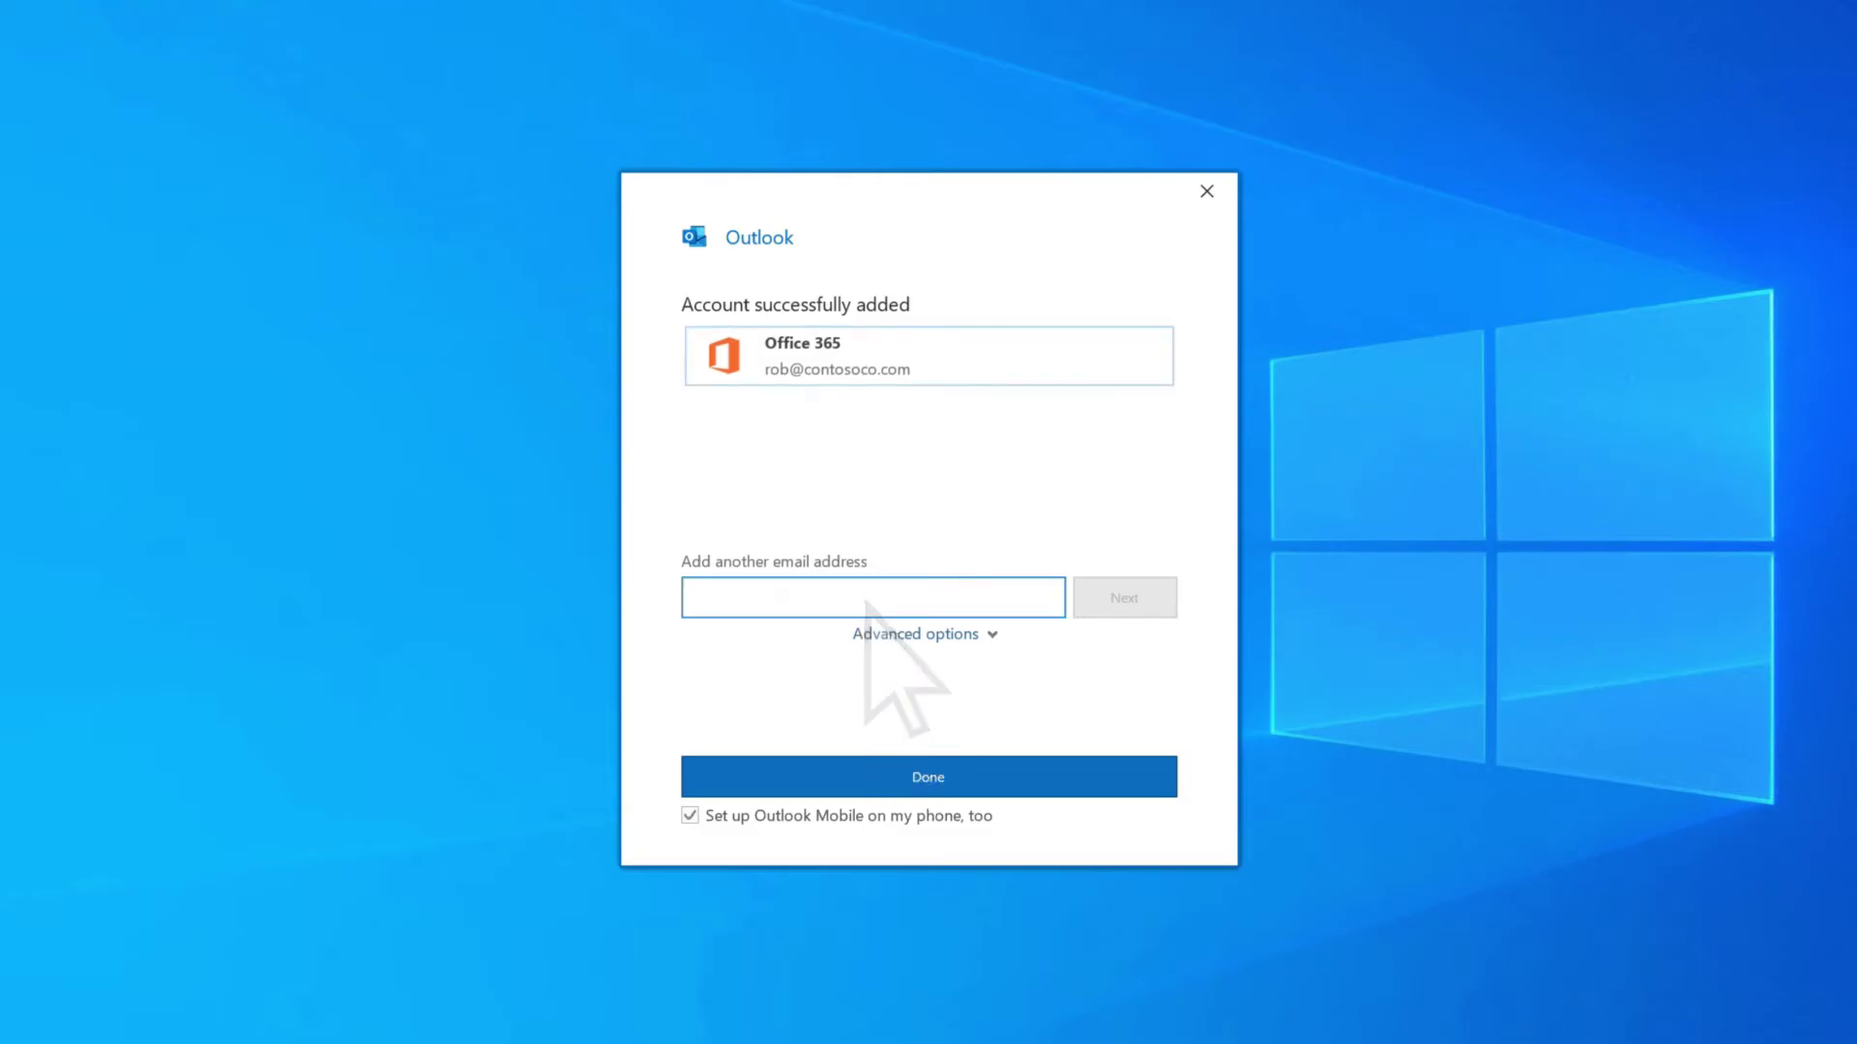
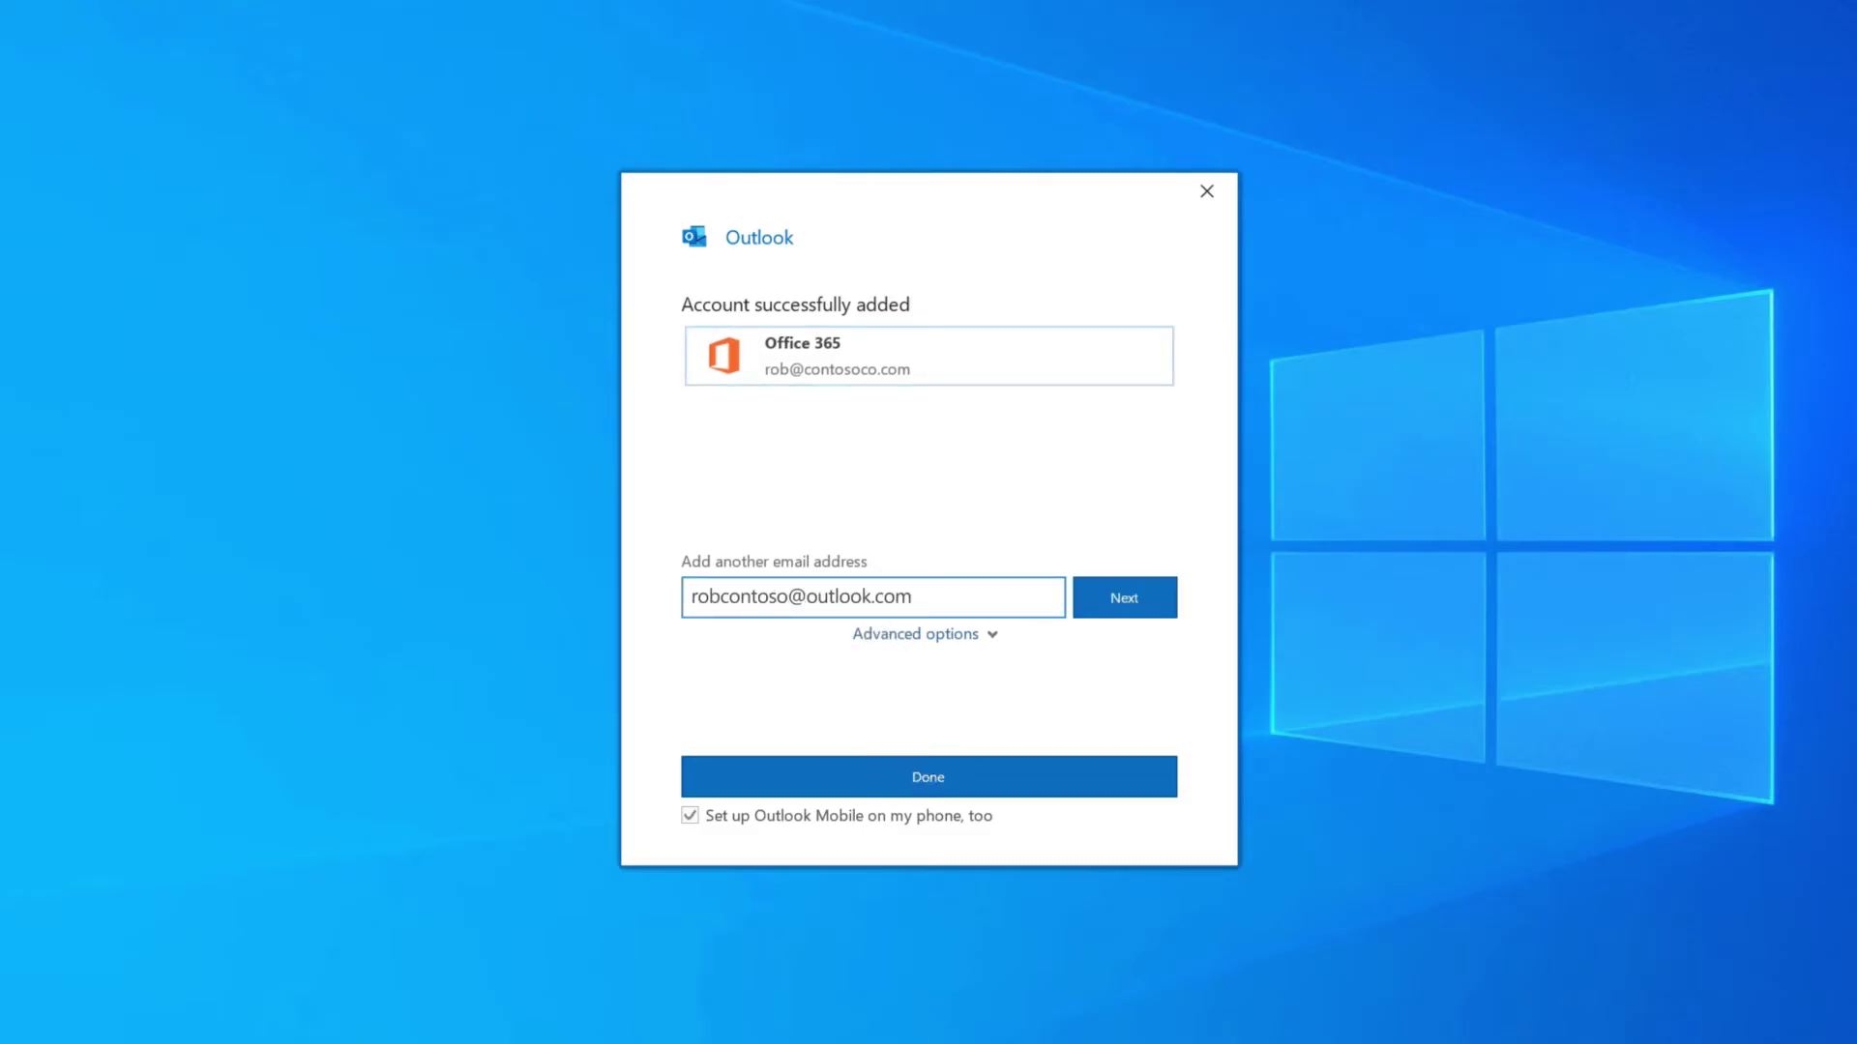
left_click(1123, 598)
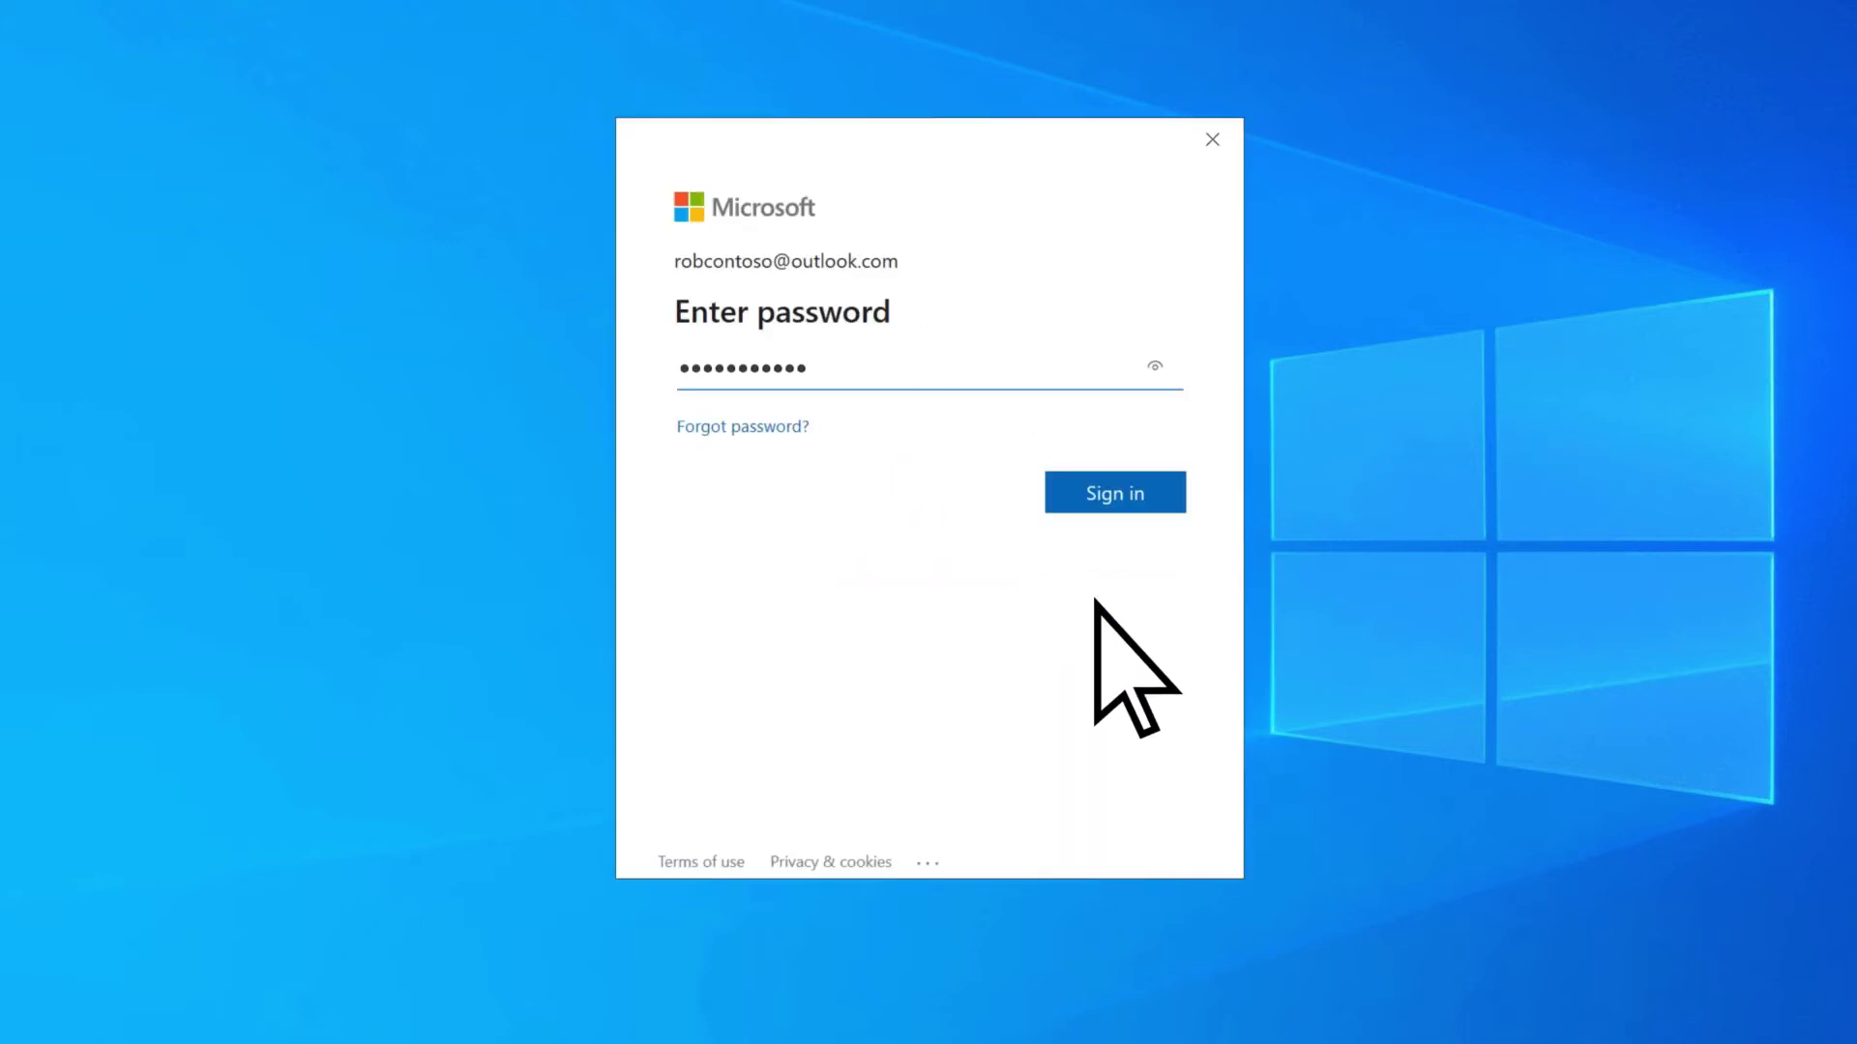
Sign in with the Microsoft account password to add the Outlook.com account
left_click(1076, 497)
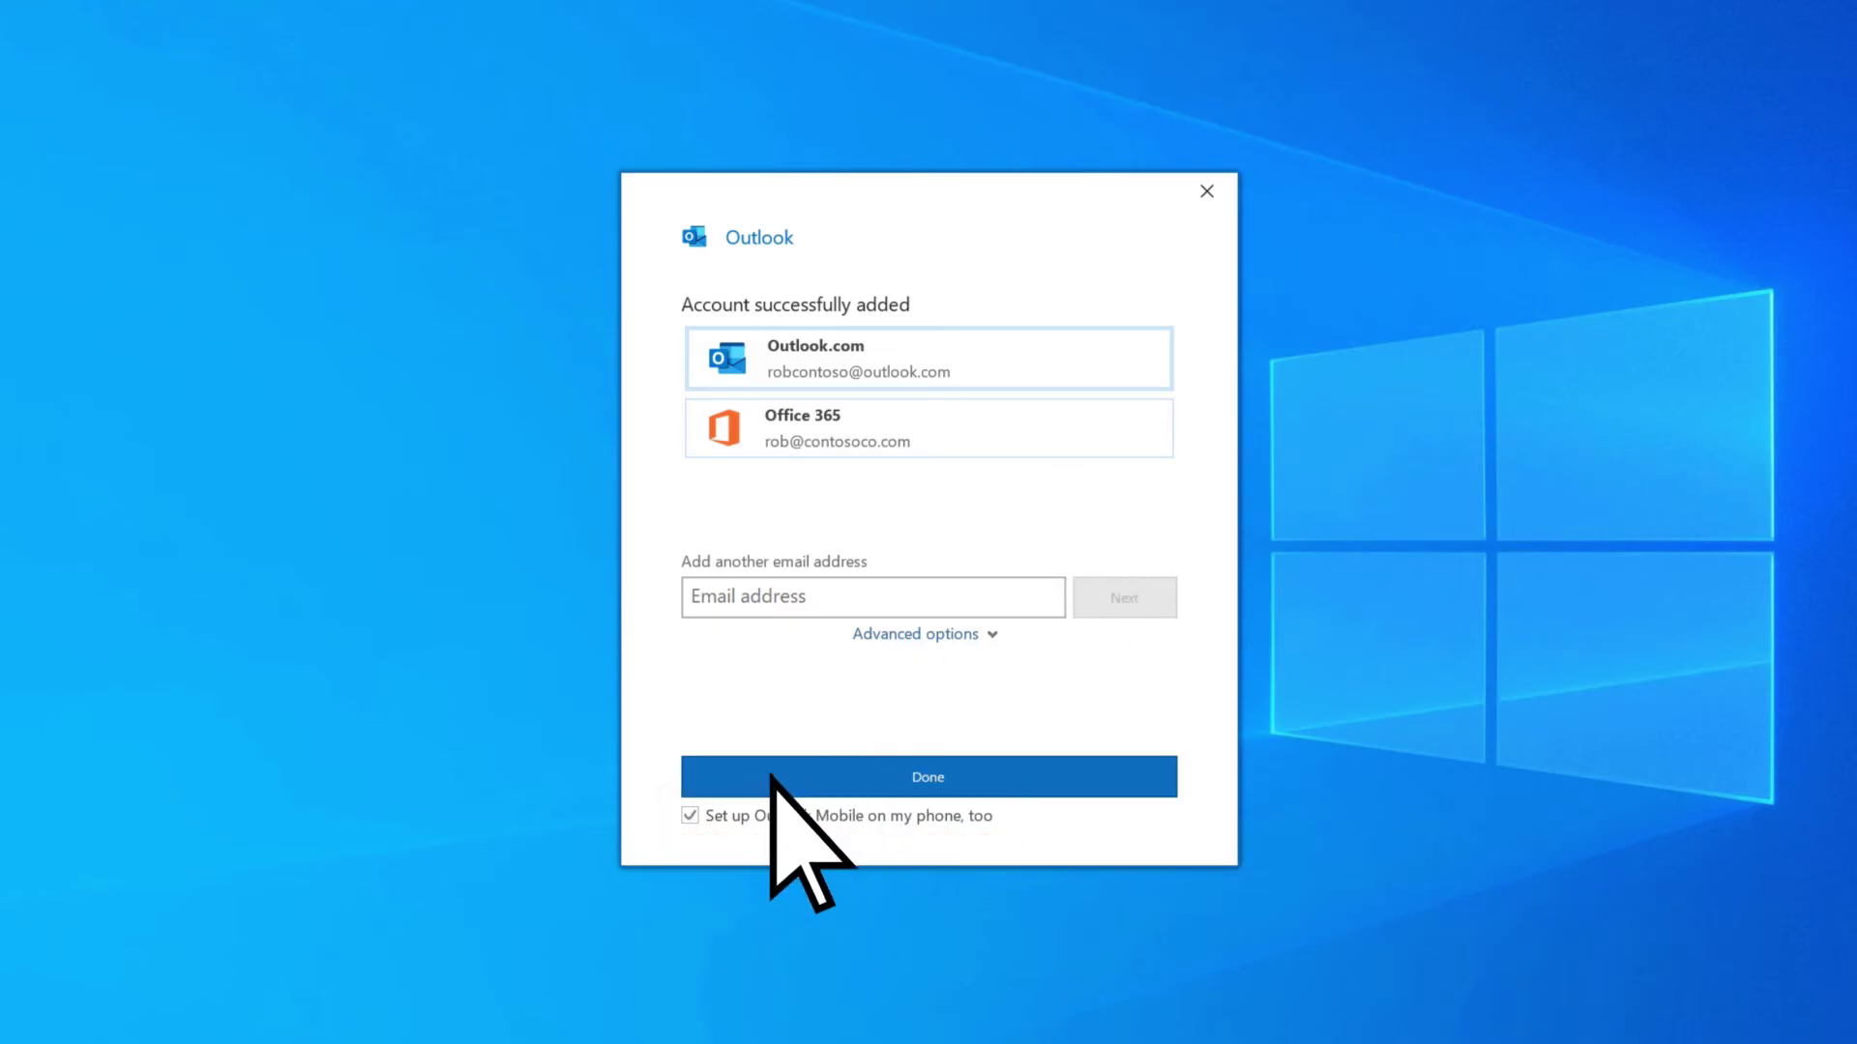
Turn off the option to also set up Outlook Mobile on a phone
left_click(691, 815)
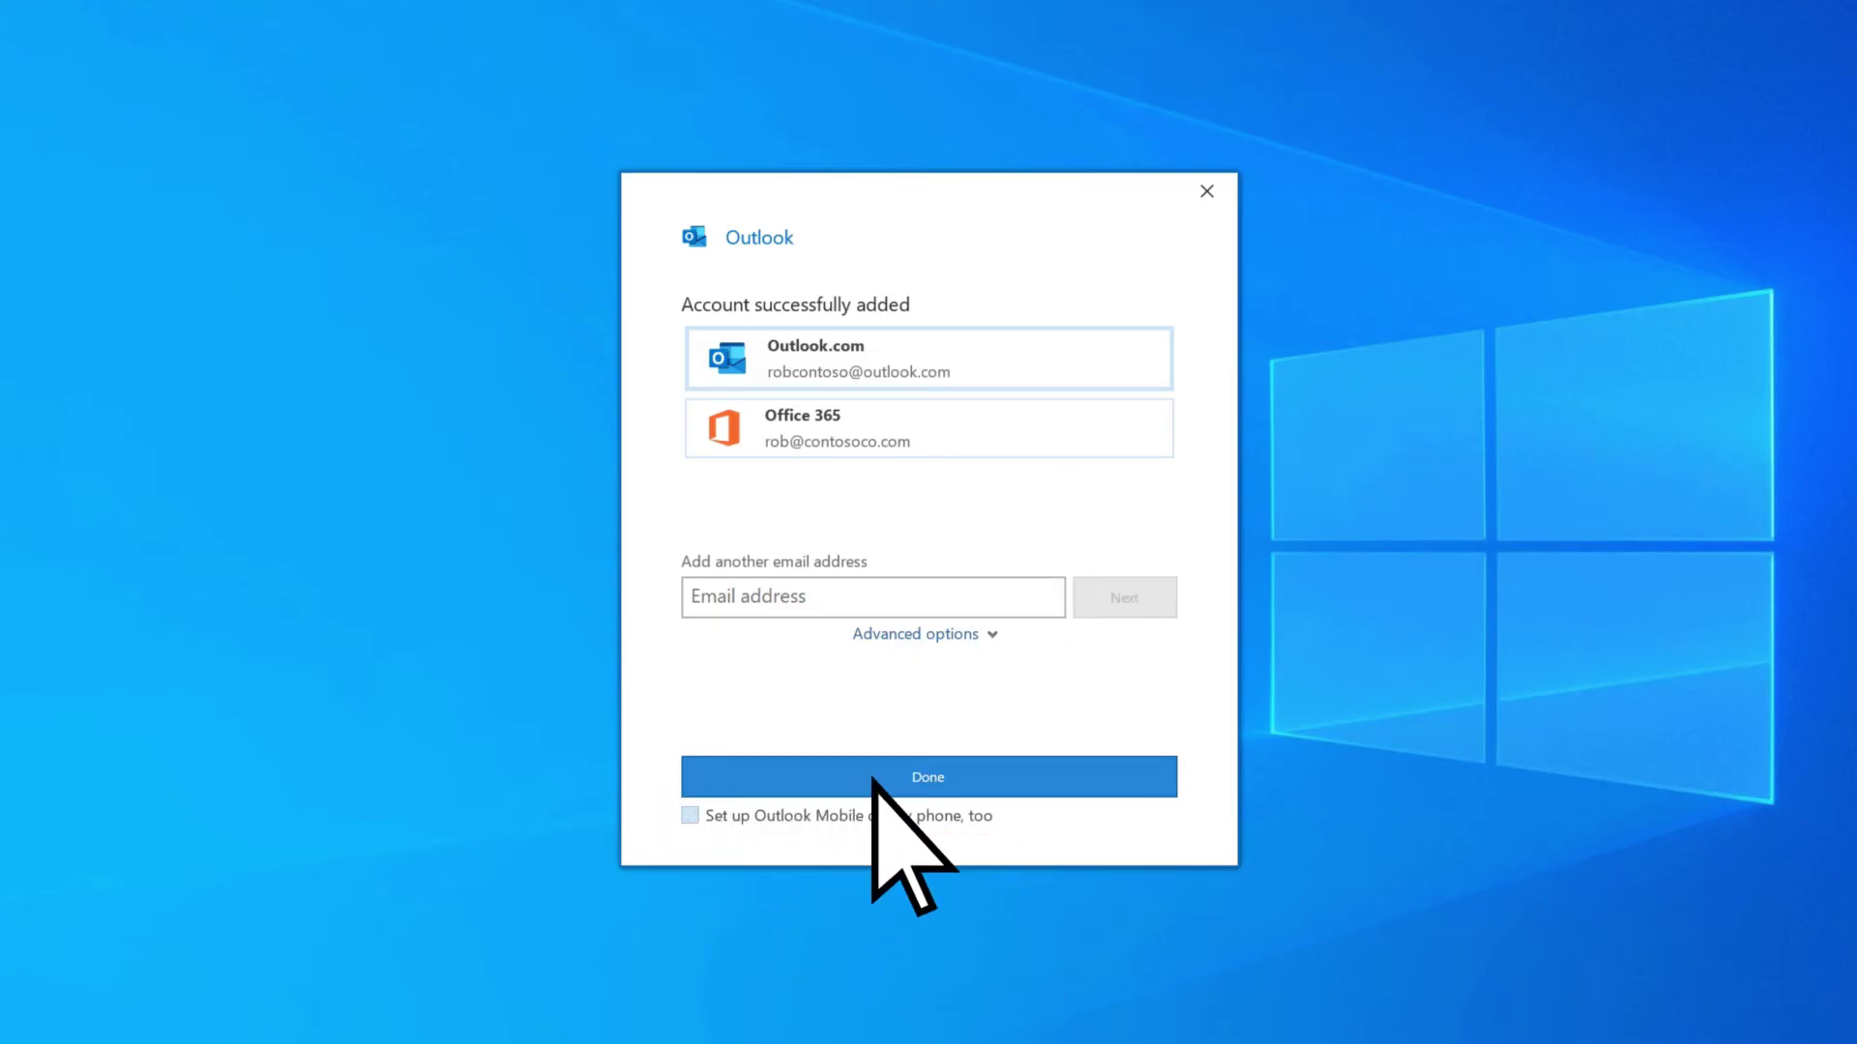